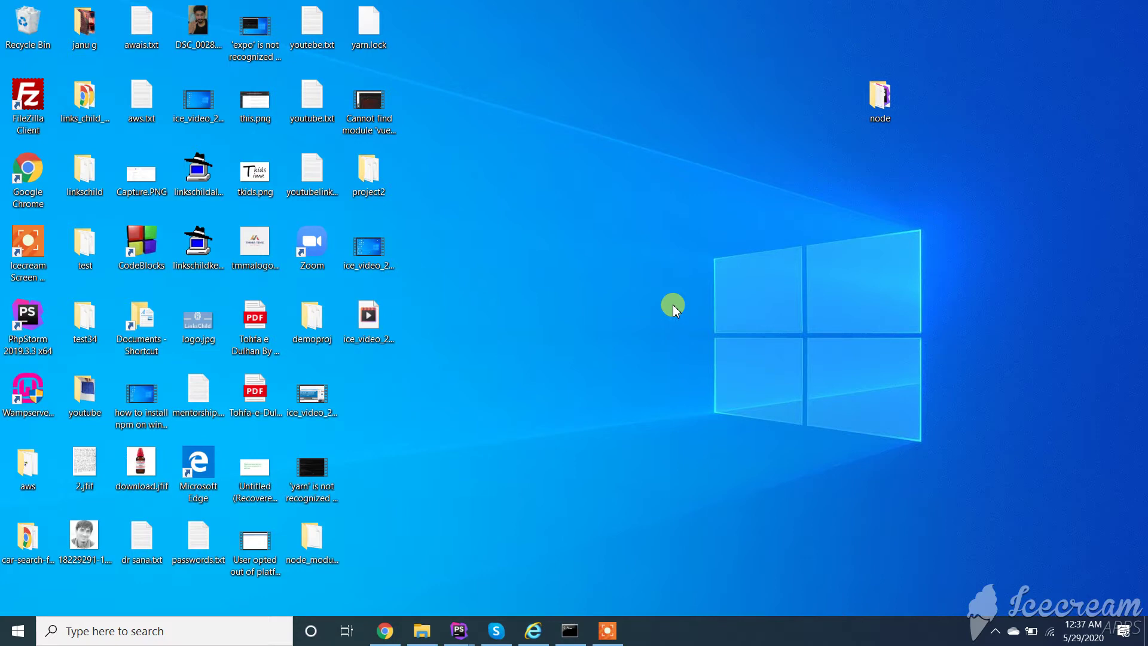
Step: Bring the Gmail browser forward and sign out of the Google account
{"action": "right_click", "coordinate": [385, 625]}
{"action": "left_click", "coordinate": [386, 625]}
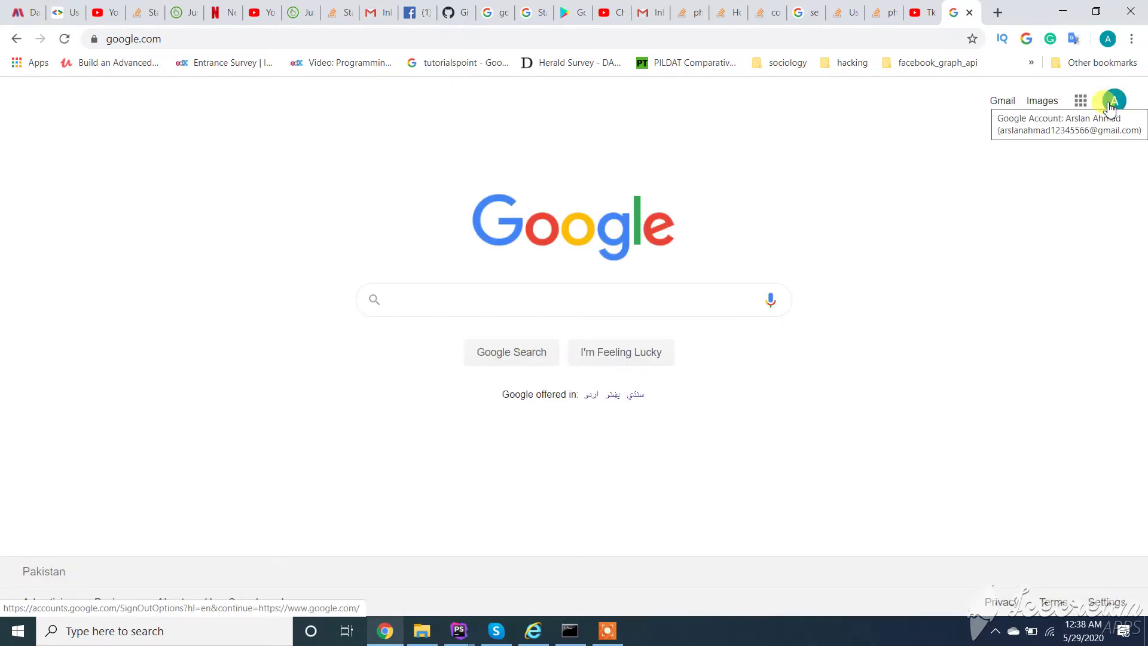
{"action": "left_click", "coordinate": [1110, 107]}
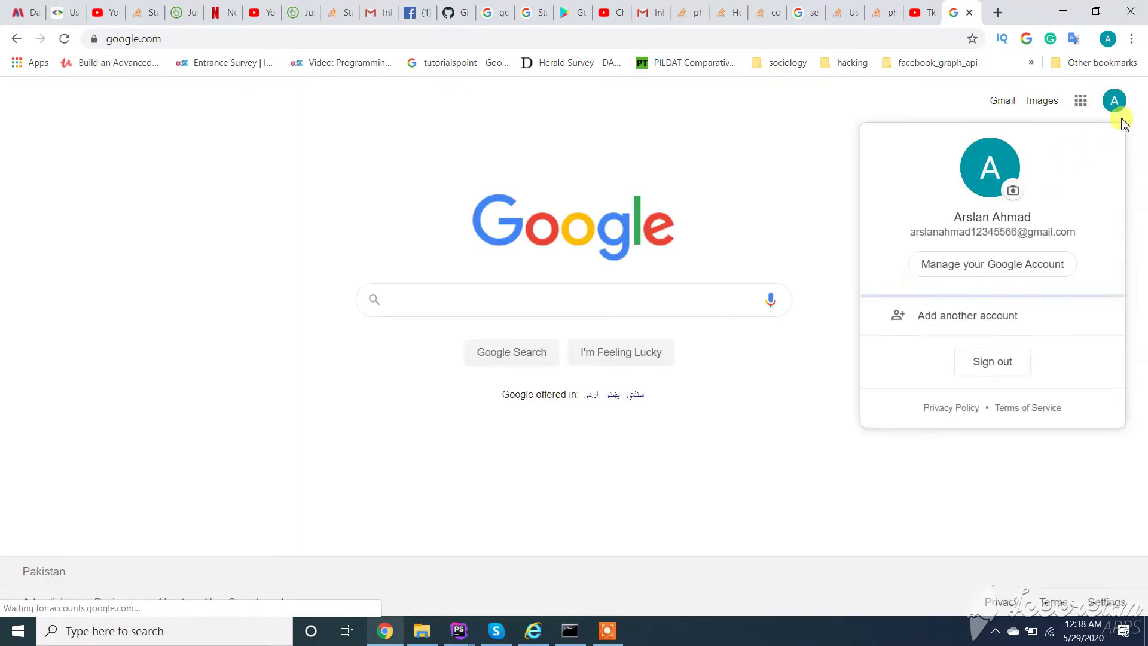
{"action": "scroll", "coordinate": [999, 359], "scroll_direction": "down", "scroll_amount": 1}
{"action": "left_click", "coordinate": [988, 478]}
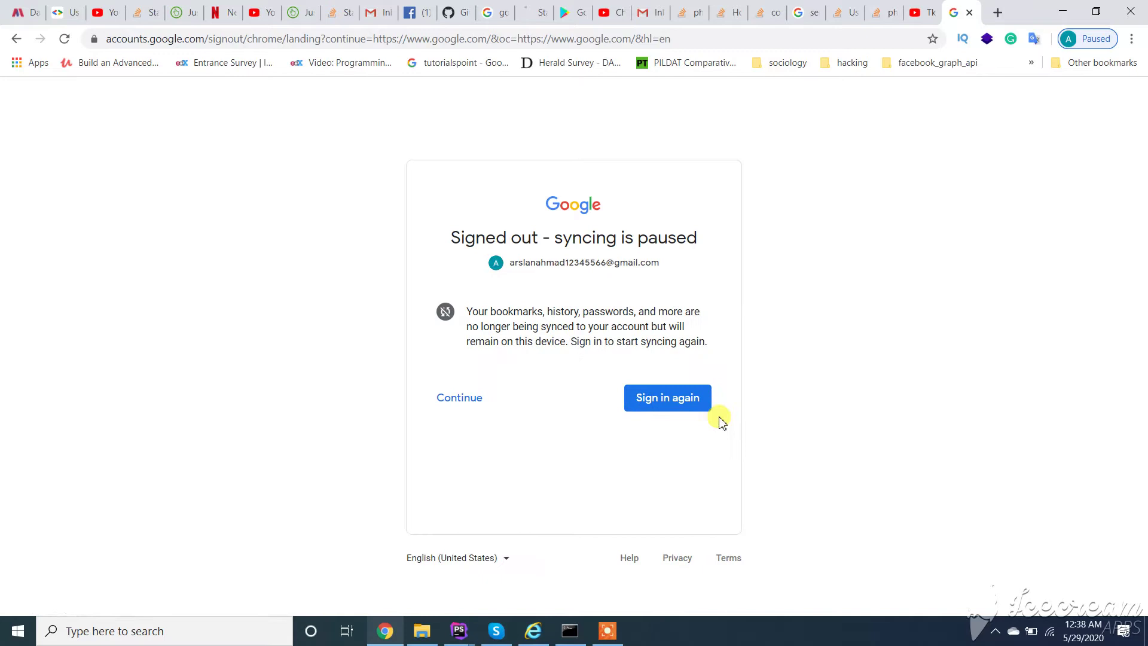
Step: Sign back in from google.com in a new tab, re-entering the account password after a rejection
{"action": "left_click", "coordinate": [996, 12]}
{"action": "type", "text": "google.com"}
{"action": "key", "text": "Return"}
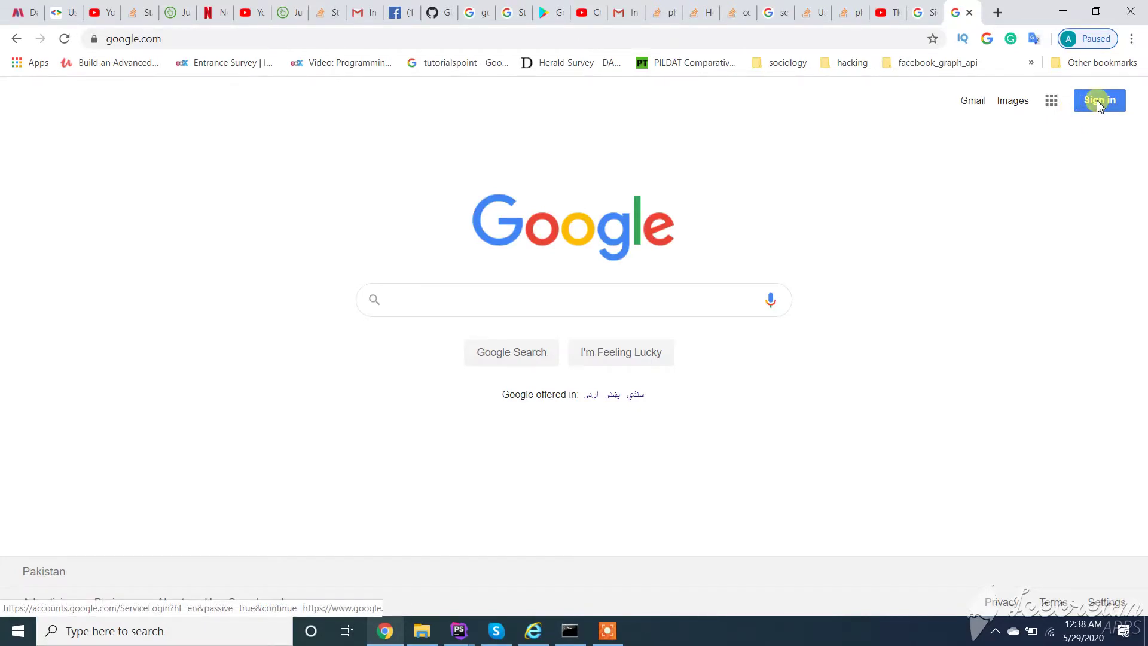
{"action": "left_click", "coordinate": [1100, 107]}
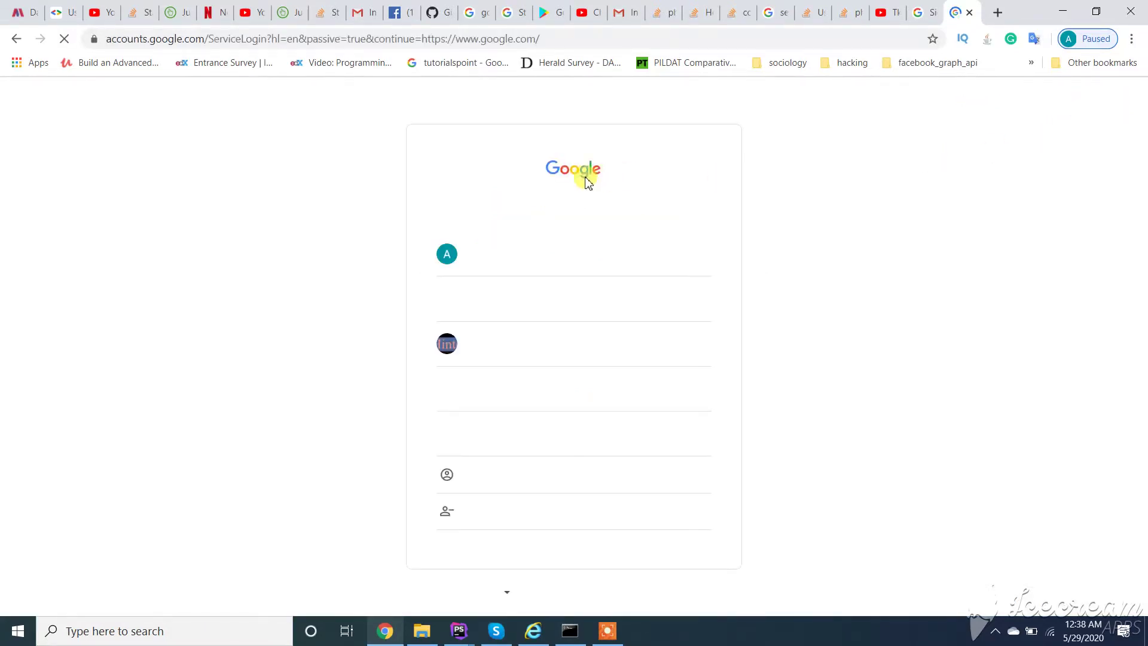
{"action": "left_click", "coordinate": [497, 245]}
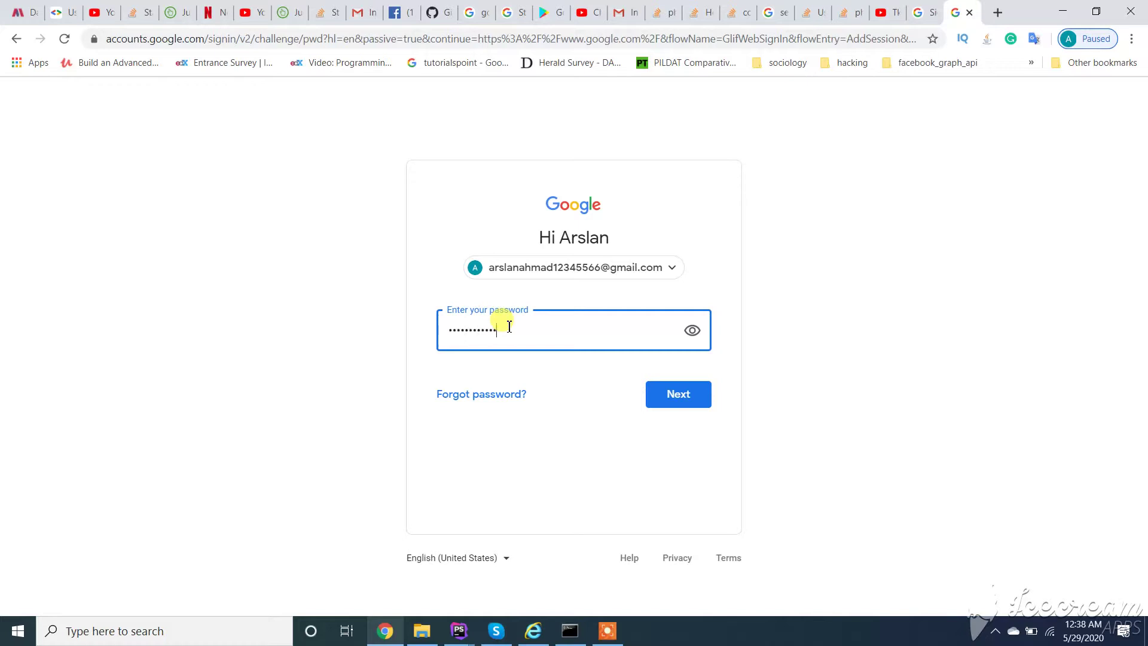
{"action": "key", "text": "Return"}
{"action": "type", "text": "••"}
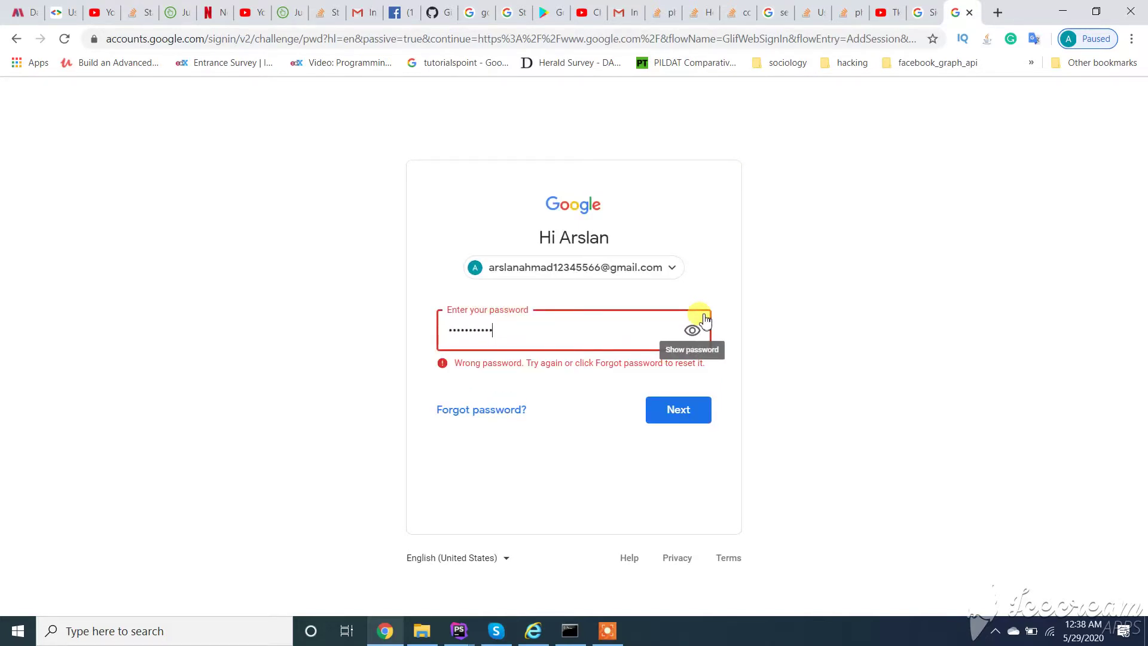
{"action": "type", "text": "••••••••••••"}
{"action": "key", "text": "Return"}
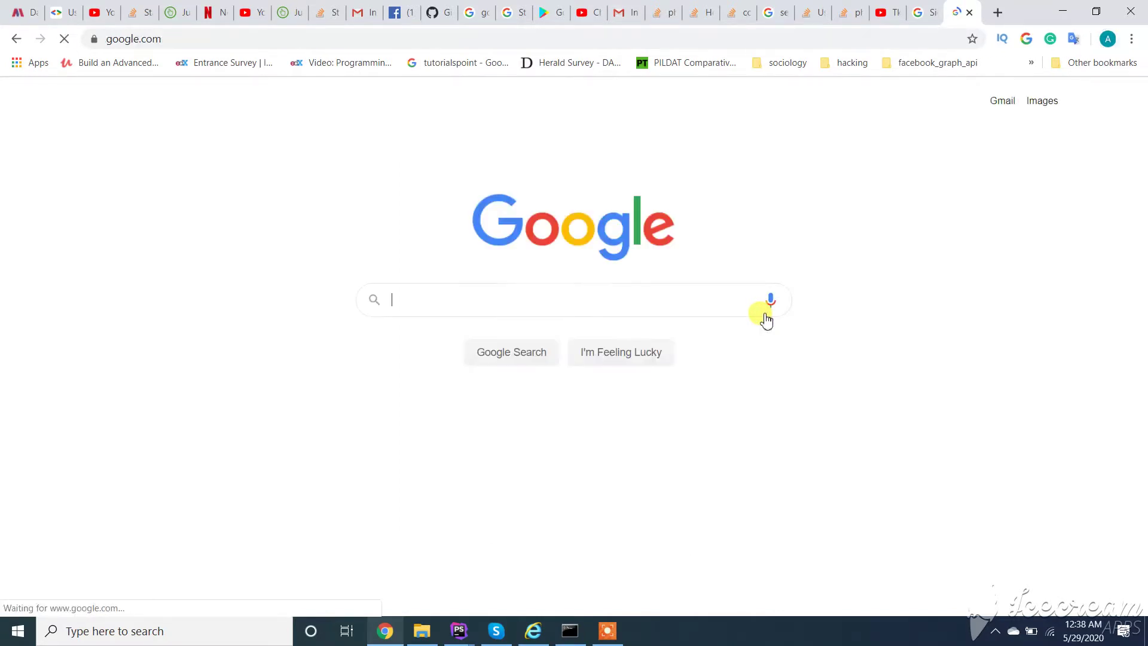
Step: Open Gmail from the Google home page to show the Primary inbox
{"action": "left_click", "coordinate": [1000, 107]}
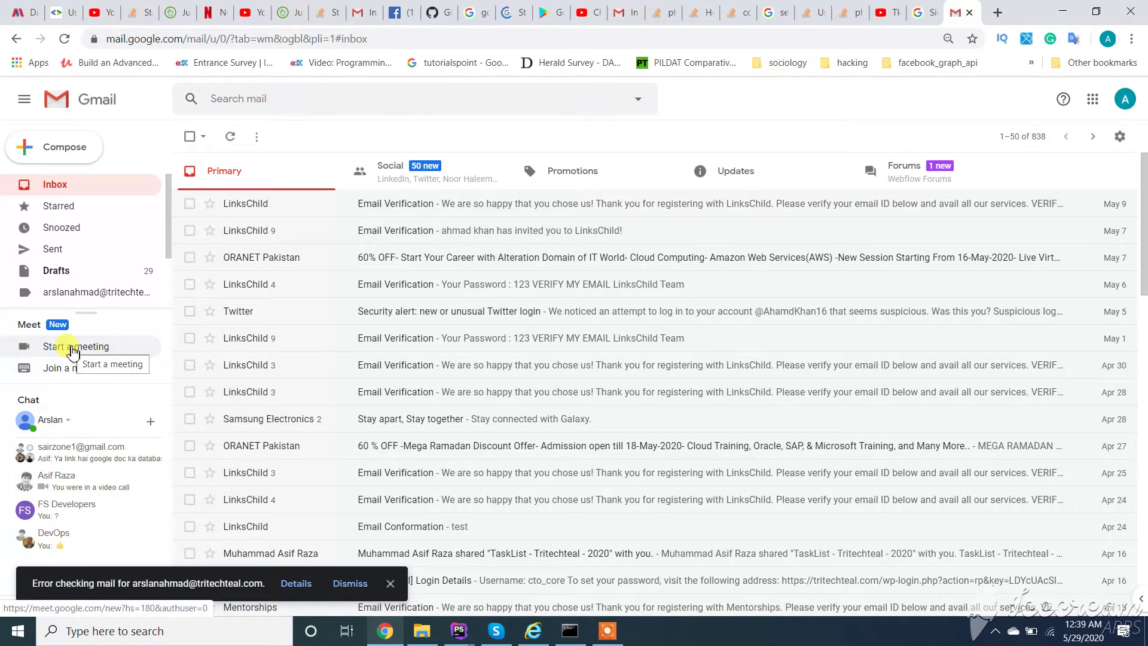
Step: Start a meeting from Gmail's Meet section, switch the camera off, and maximize the Meet window
{"action": "left_click", "coordinate": [73, 352]}
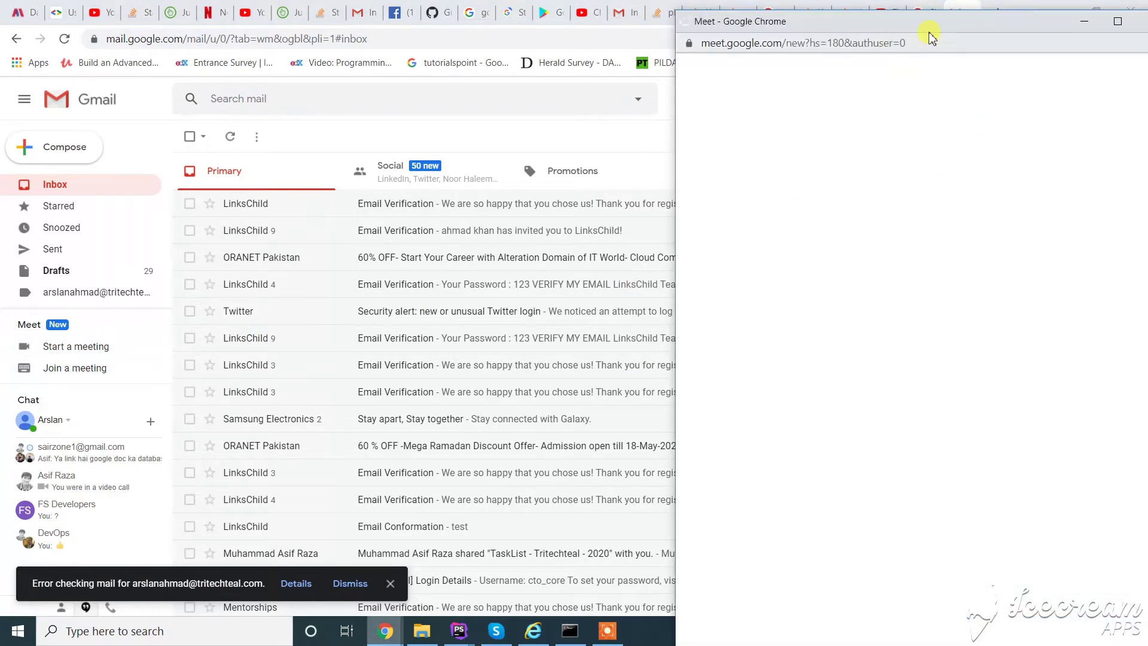
{"action": "left_click_drag", "start_coordinate": [912, 24], "coordinate": [685, 31]}
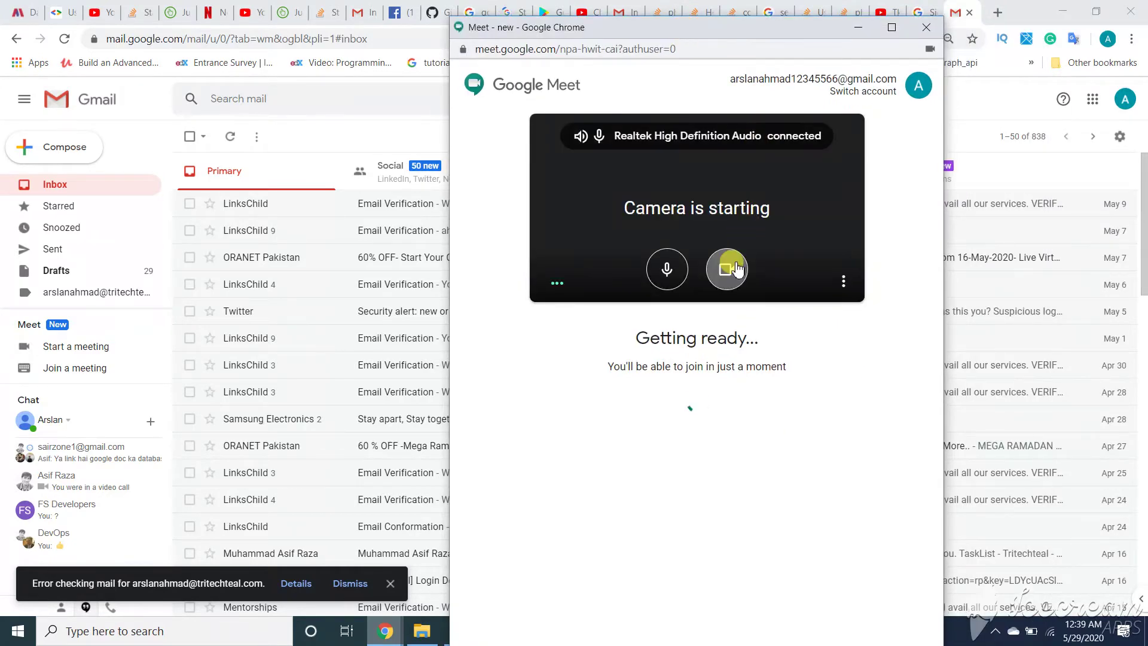
{"action": "left_click", "coordinate": [728, 268]}
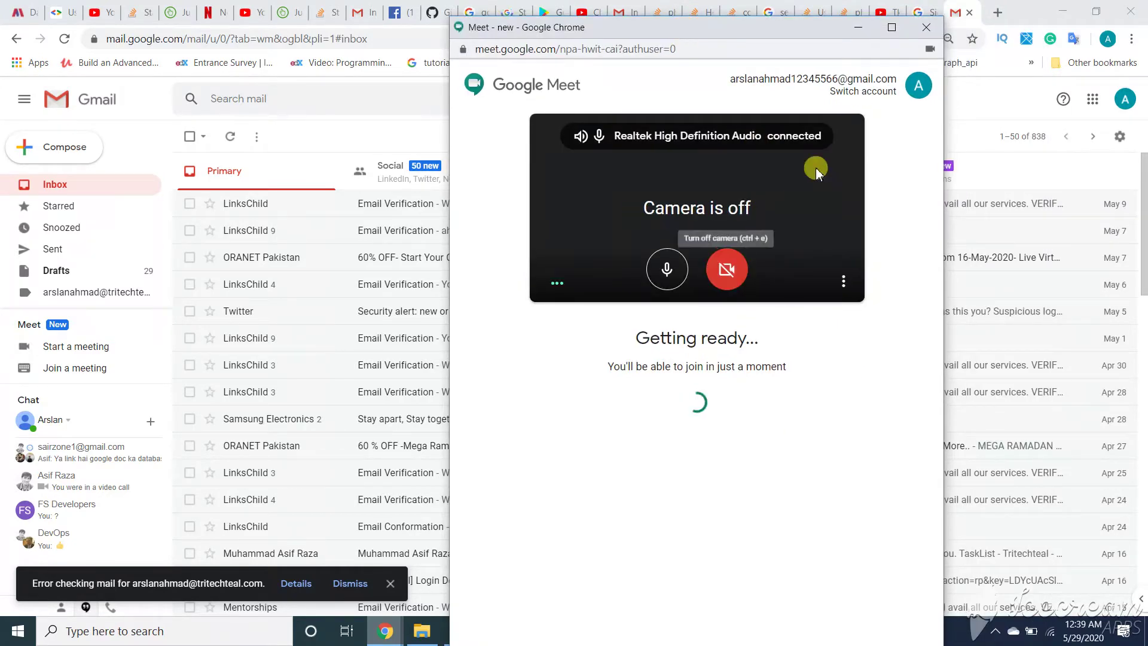
{"action": "left_click", "coordinate": [891, 26]}
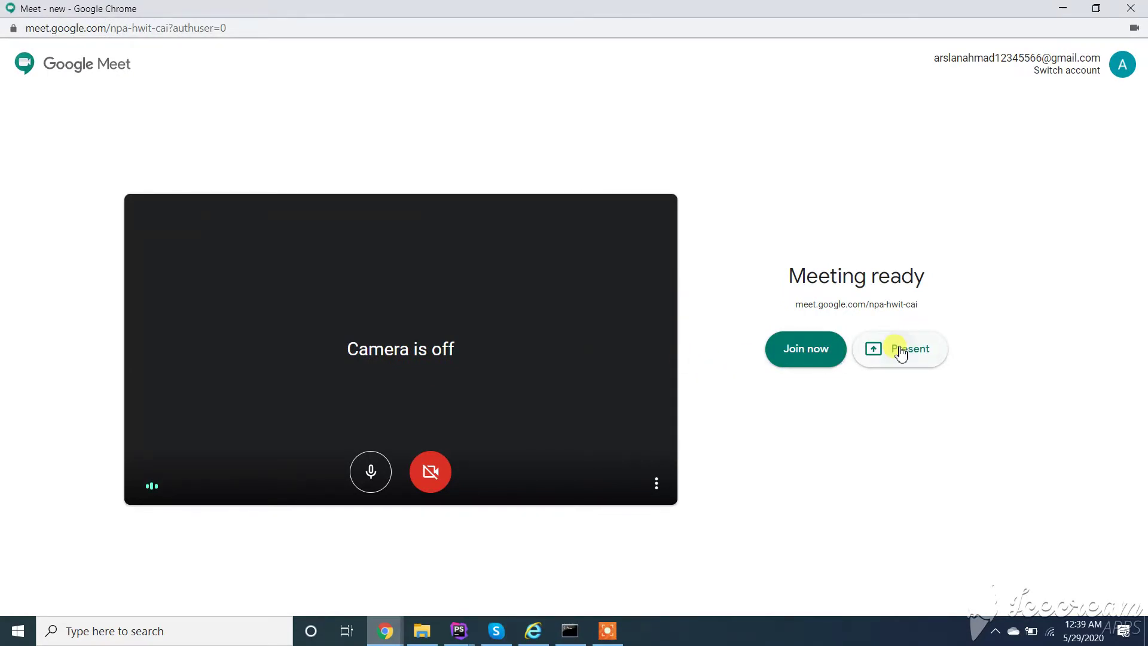
Step: Choose Present and switch the share picker from Your Entire Screen to the Application Window tab
{"action": "left_click", "coordinate": [901, 353]}
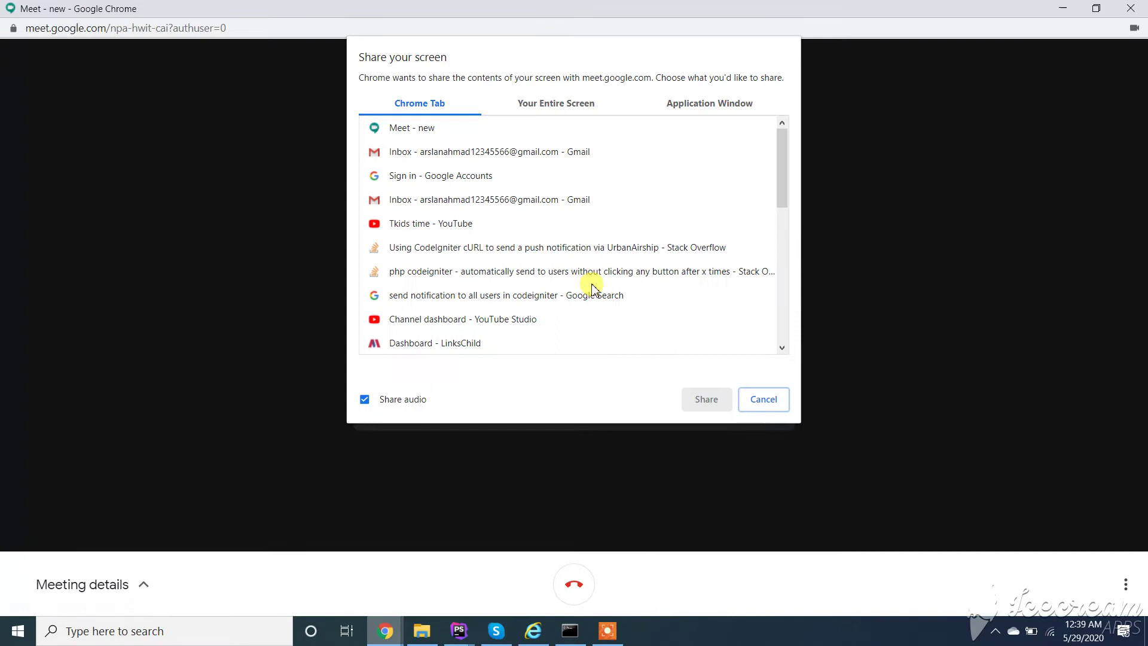
{"action": "left_click", "coordinate": [550, 107]}
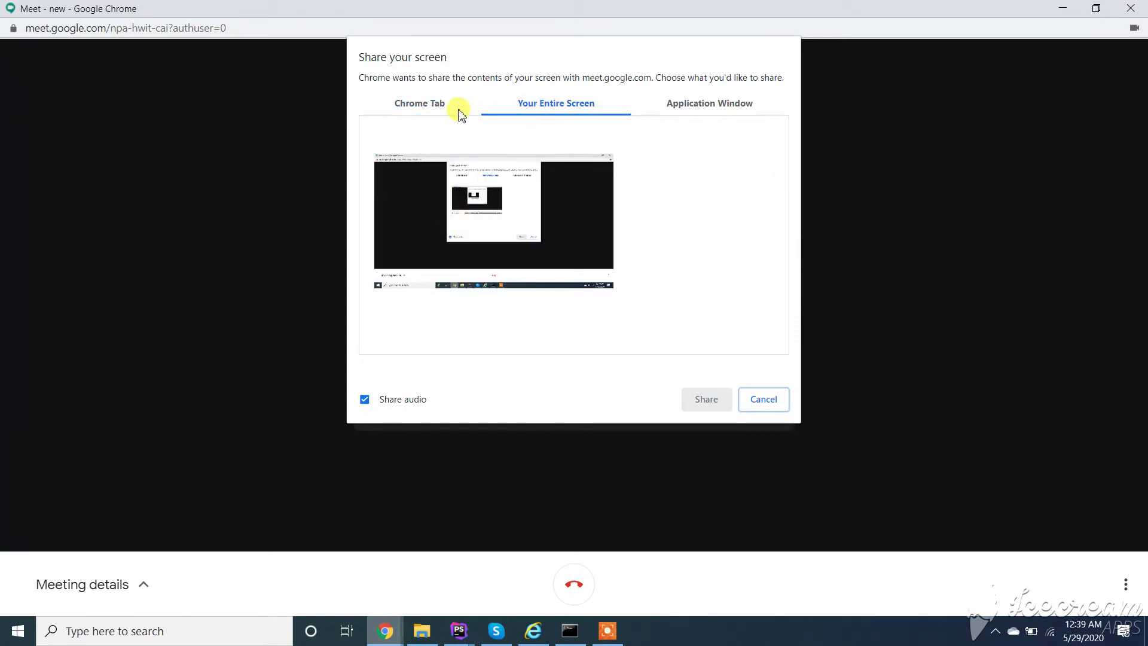
{"action": "left_click", "coordinate": [698, 111]}
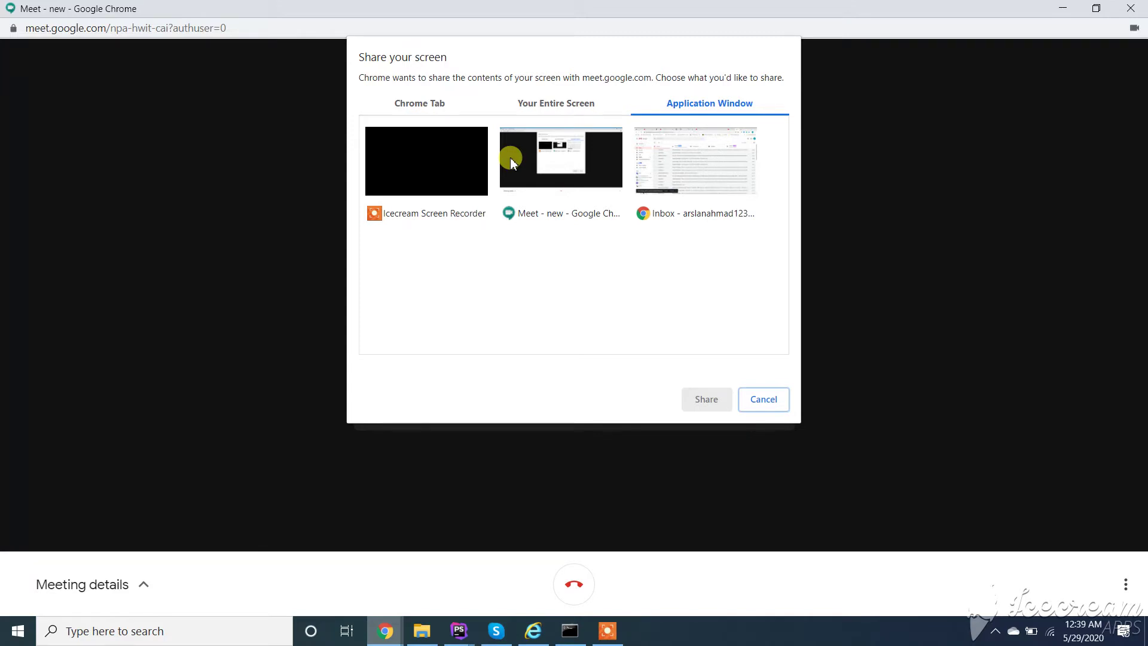
Step: Launch Notepad via taskbar search and move its window to the lower right
{"action": "left_click", "coordinate": [103, 631]}
{"action": "type", "text": "notw"}
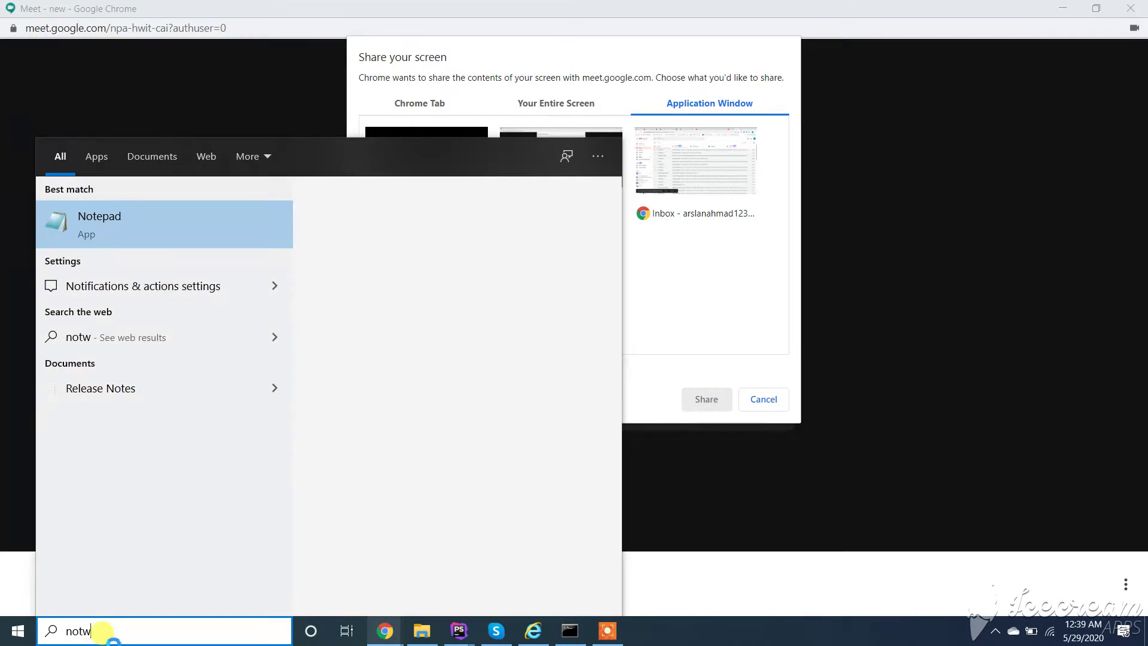
{"action": "key", "text": "BackSpace"}
{"action": "type", "text": "e"}
{"action": "key", "text": "Return"}
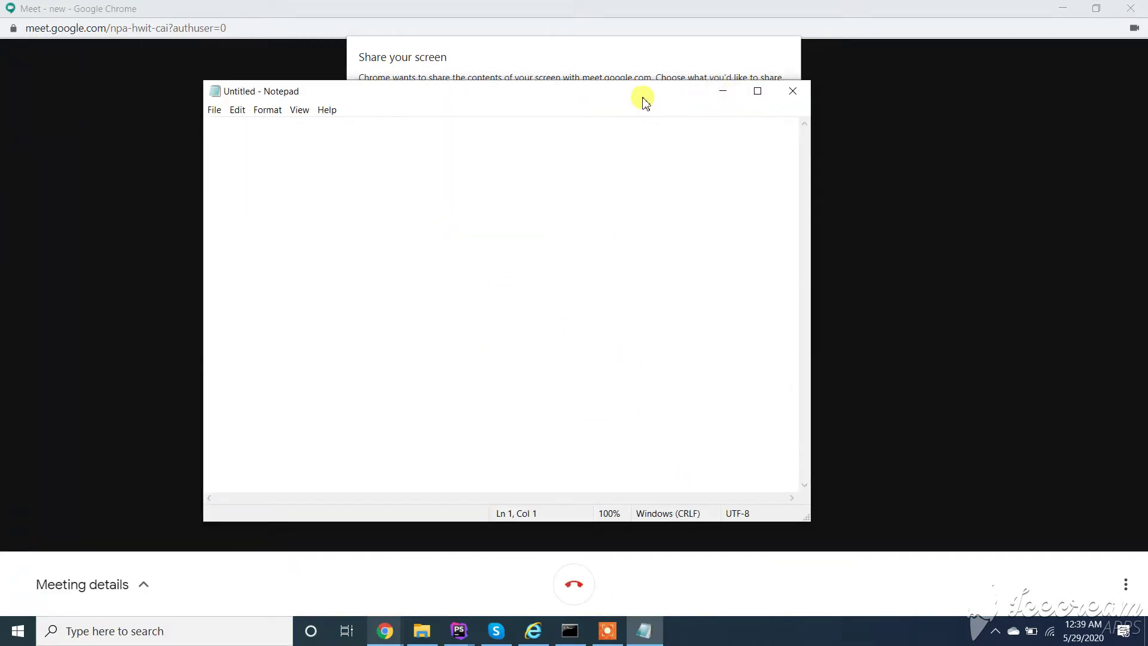
{"action": "left_click_drag", "start_coordinate": [673, 95], "coordinate": [949, 356]}
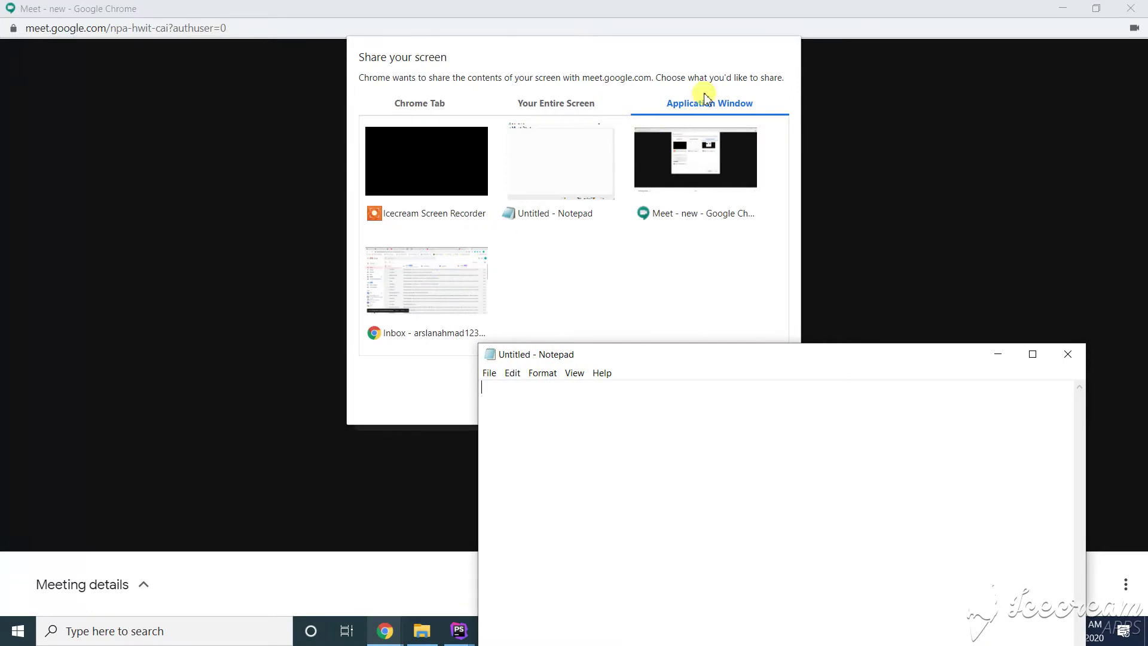
Step: Share the Untitled - Notepad window, reposition it, and show the Meeting details joining link
{"action": "left_click", "coordinate": [561, 179]}
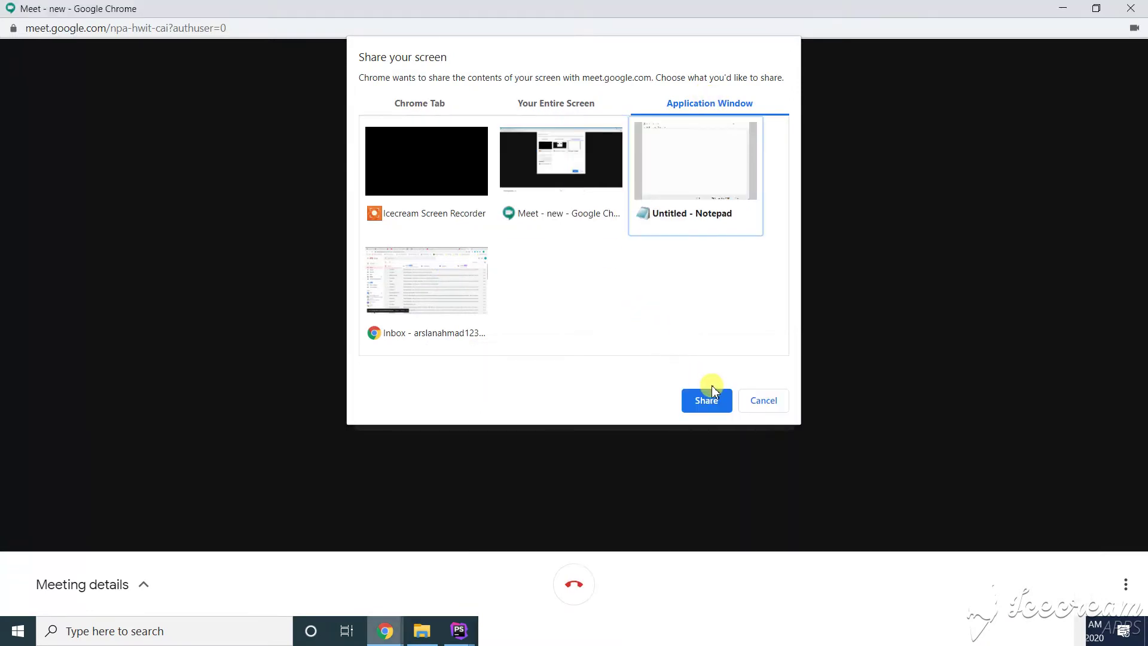
{"action": "left_click", "coordinate": [695, 399]}
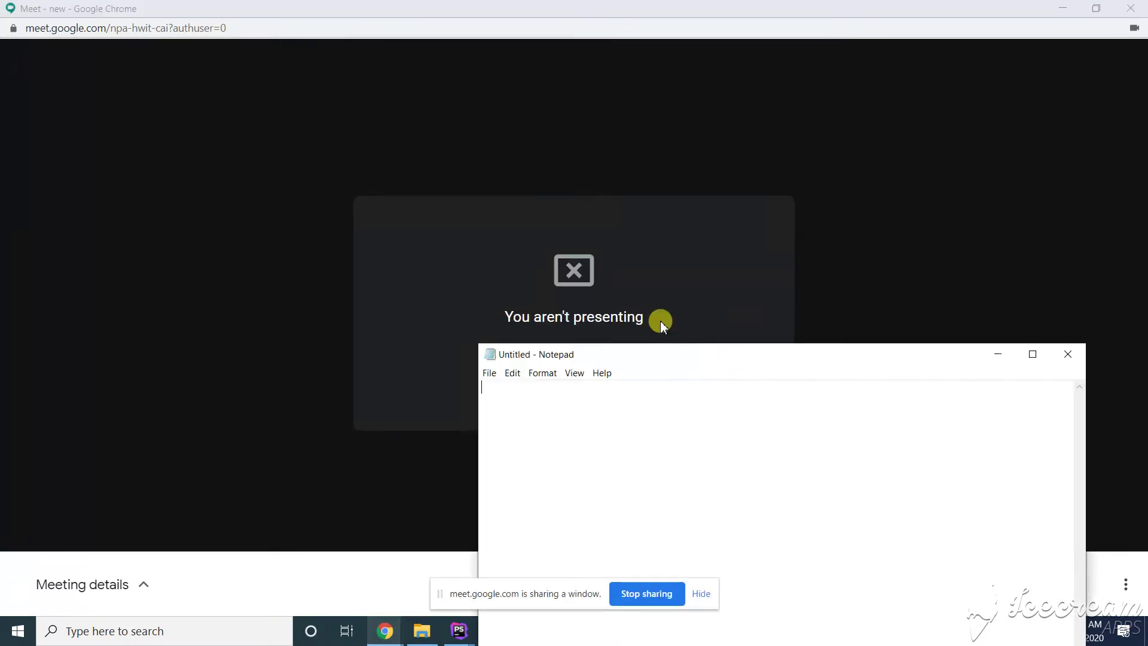
{"action": "left_click_drag", "start_coordinate": [805, 355], "coordinate": [545, 132]}
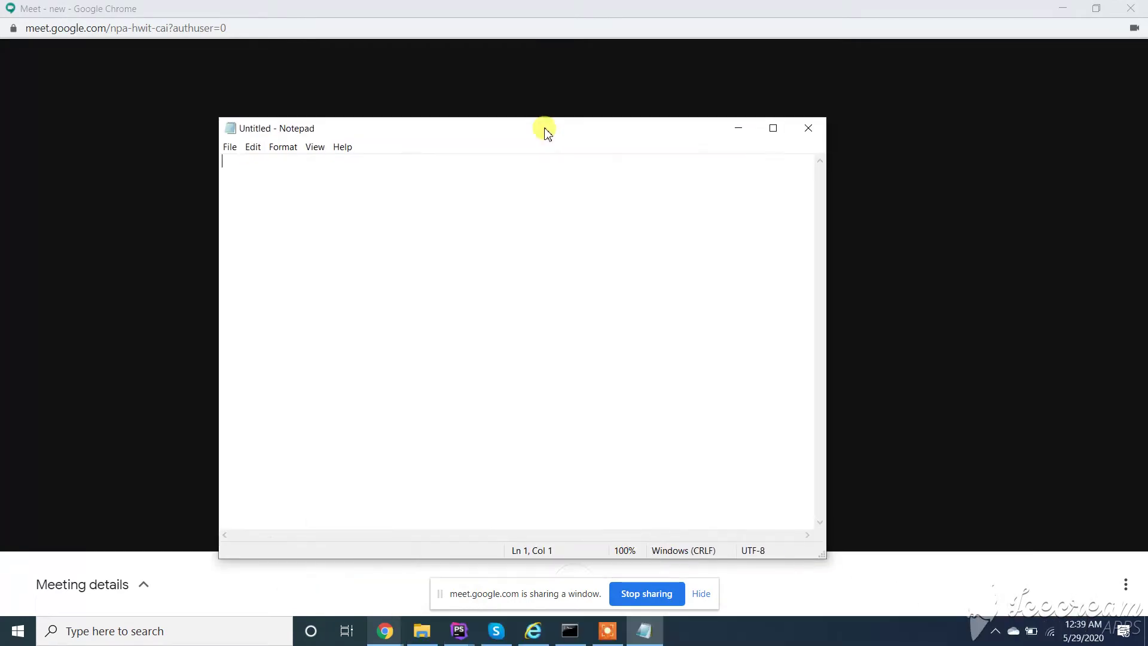
{"action": "left_click", "coordinate": [701, 594]}
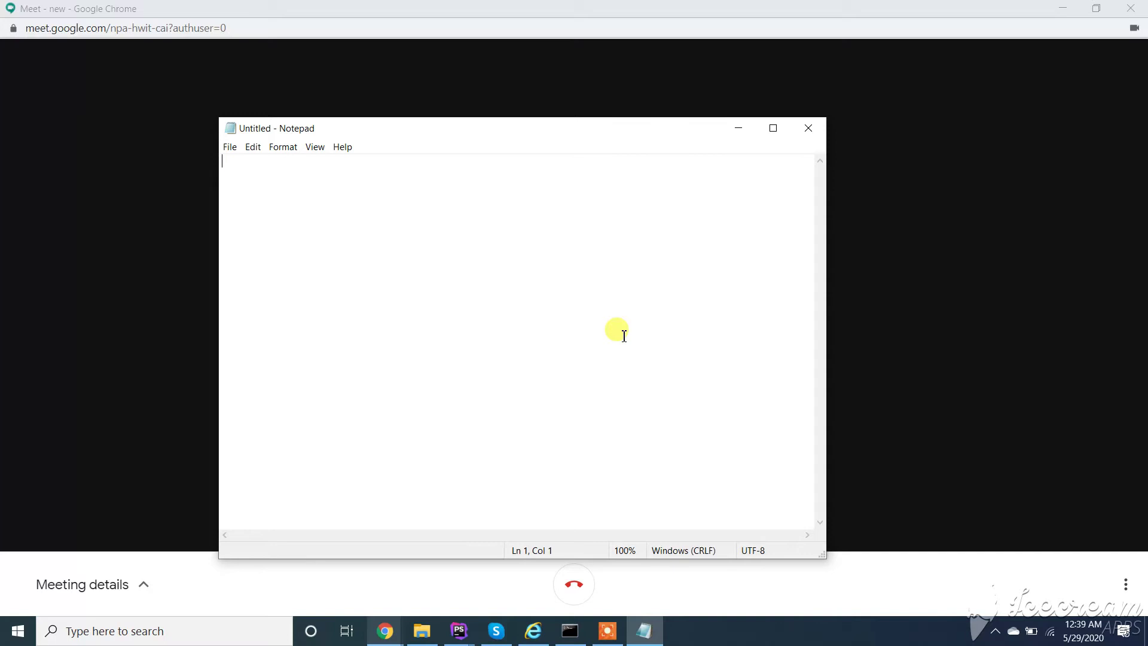
{"action": "left_click", "coordinate": [141, 586]}
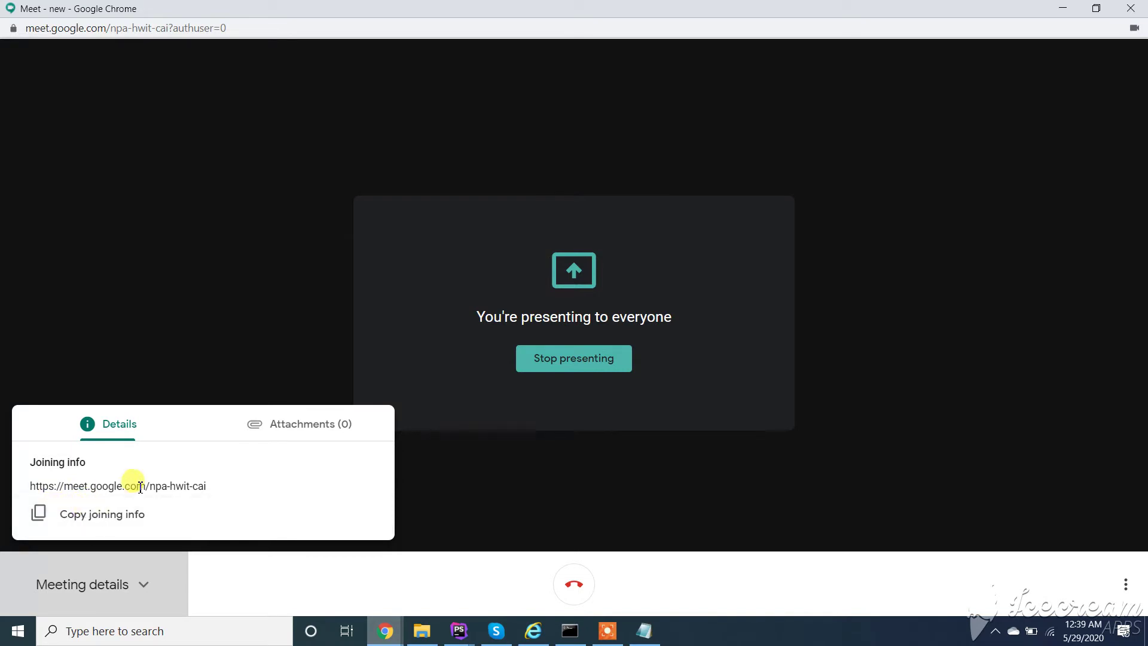
{"action": "left_click_drag", "start_coordinate": [149, 486], "coordinate": [220, 486]}
{"action": "left_click", "coordinate": [224, 489]}
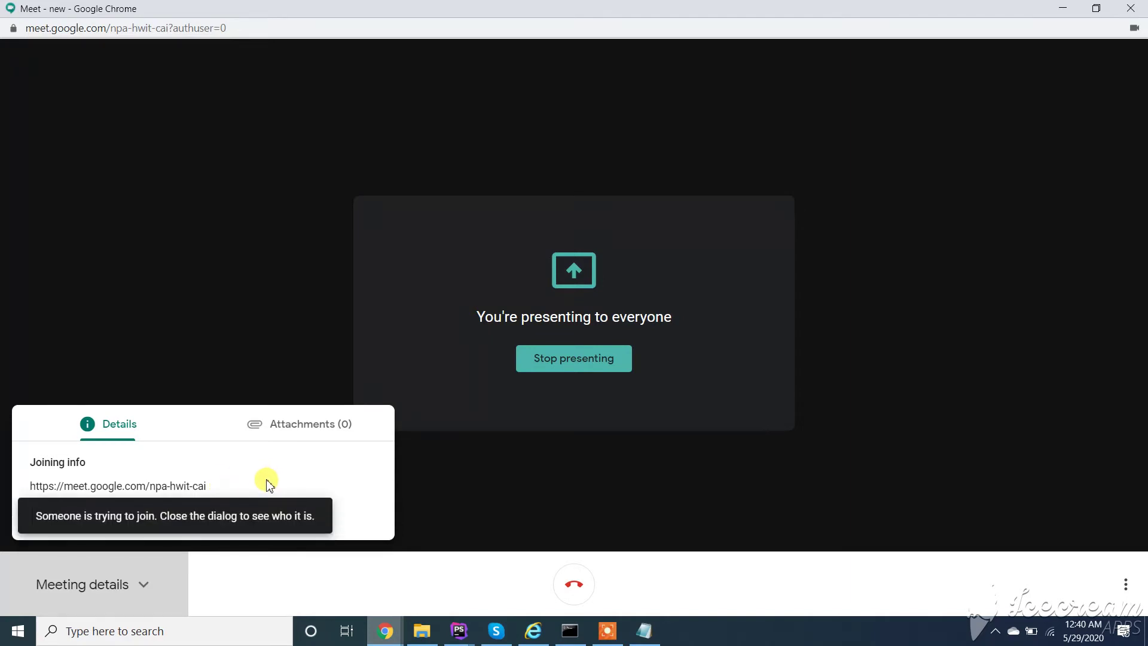
Step: Close Meeting details and admit the waiting participant
{"action": "left_click", "coordinate": [263, 512]}
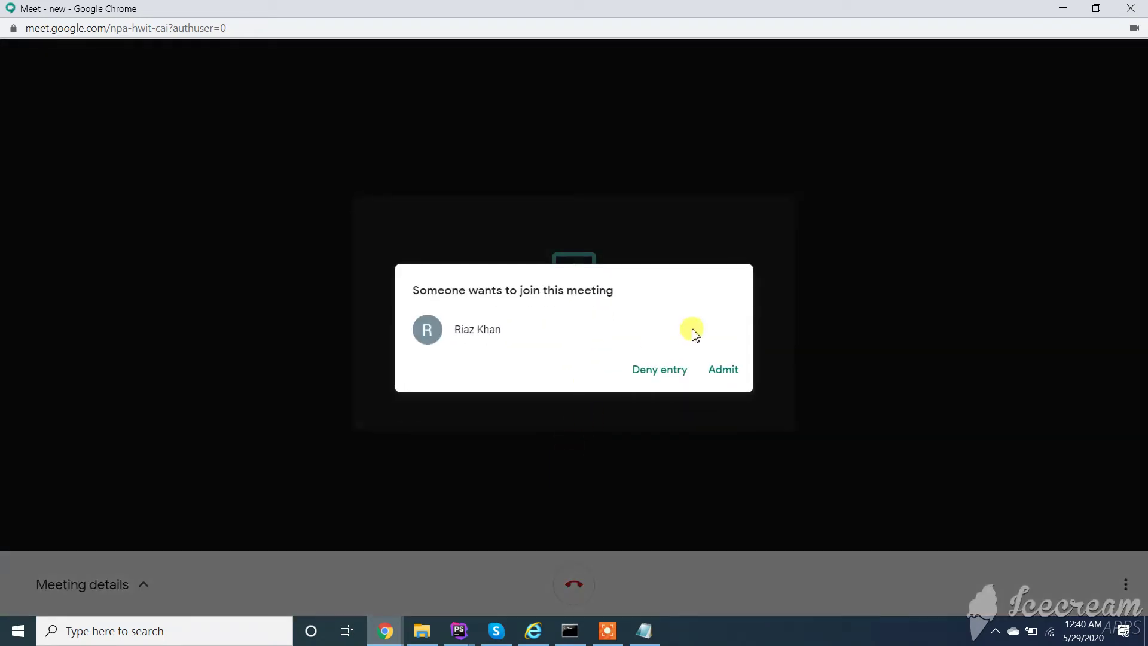
{"action": "left_click", "coordinate": [726, 370]}
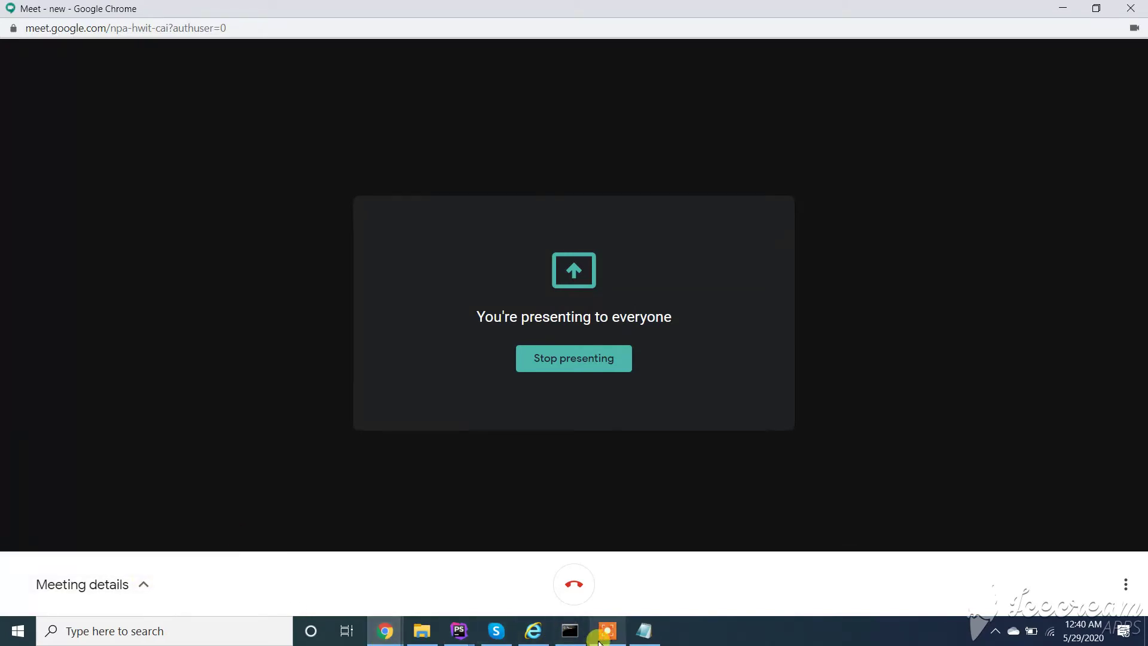
{"action": "left_click", "coordinate": [644, 632]}
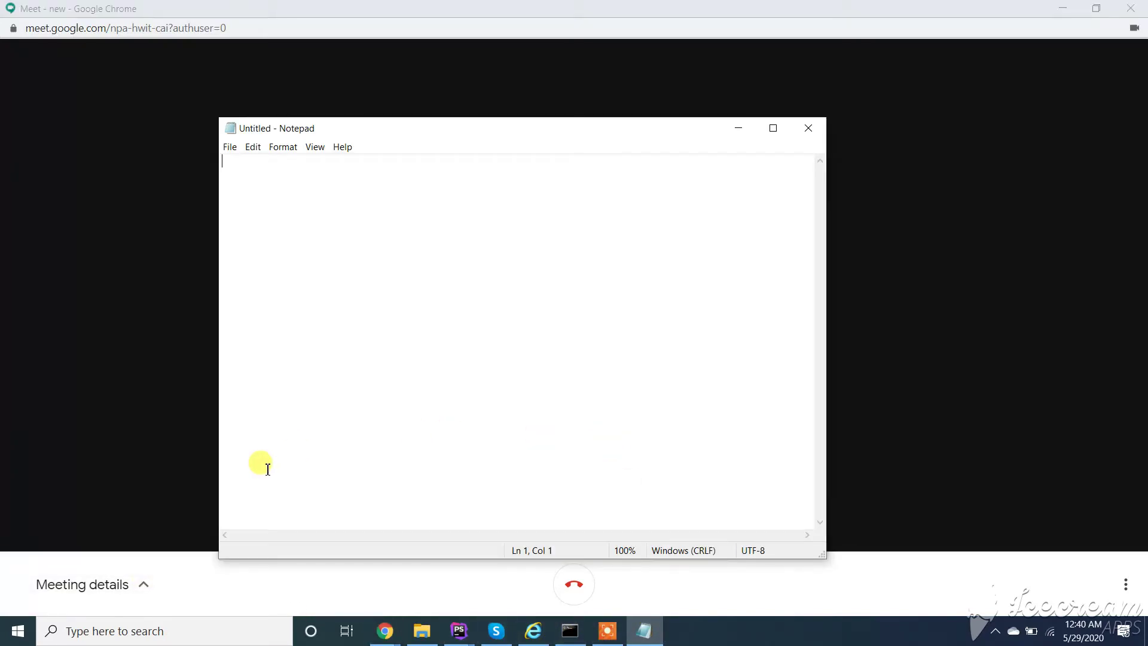
{"action": "left_click", "coordinate": [141, 585]}
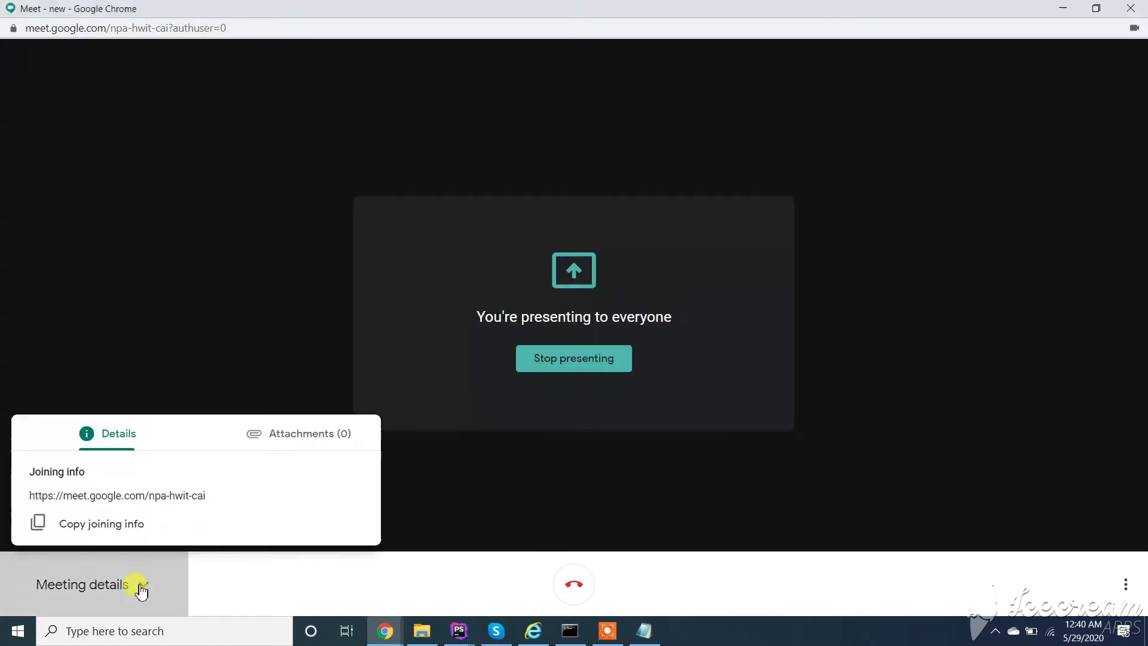
{"action": "left_click", "coordinate": [295, 336]}
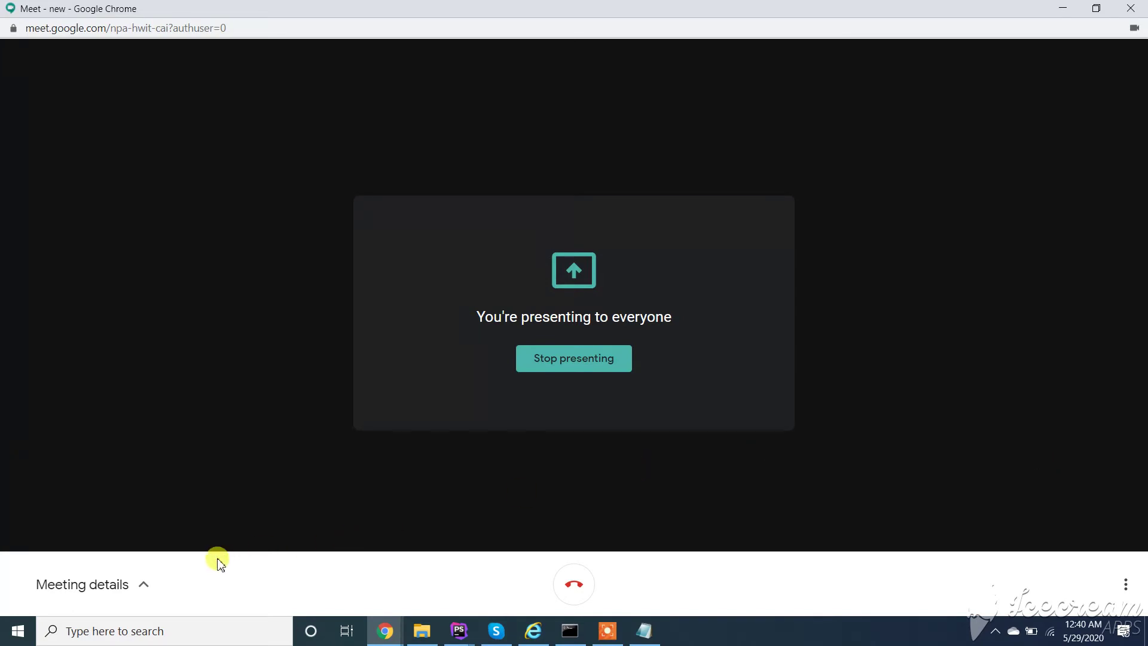
{"action": "left_click", "coordinate": [133, 580]}
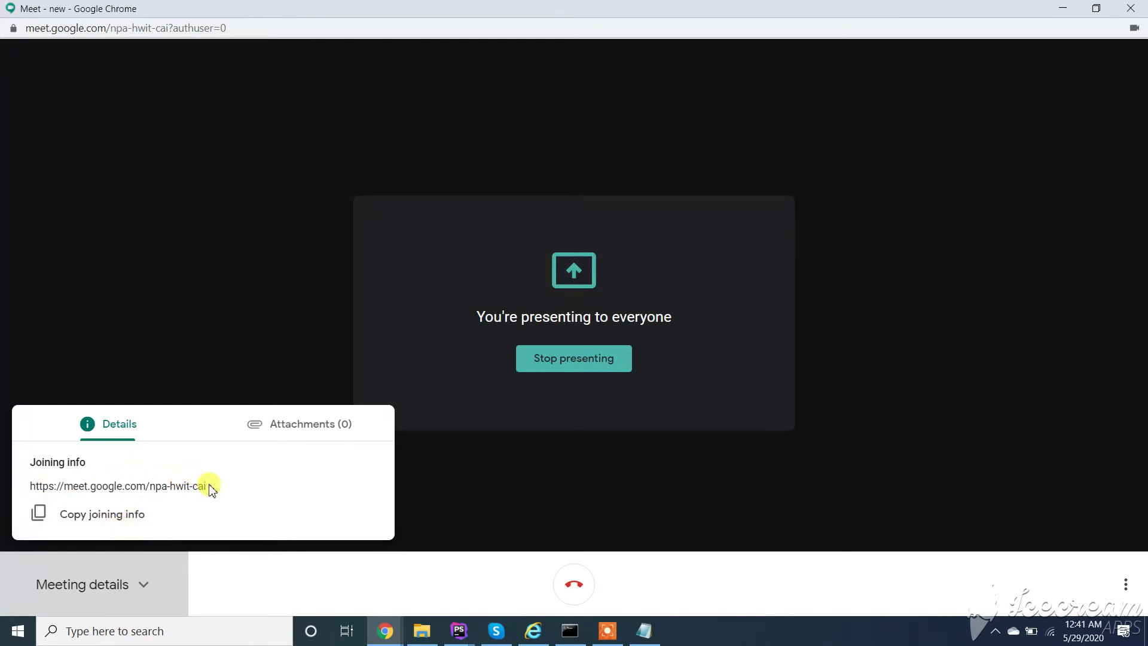
{"action": "left_click_drag", "start_coordinate": [209, 486], "coordinate": [154, 499]}
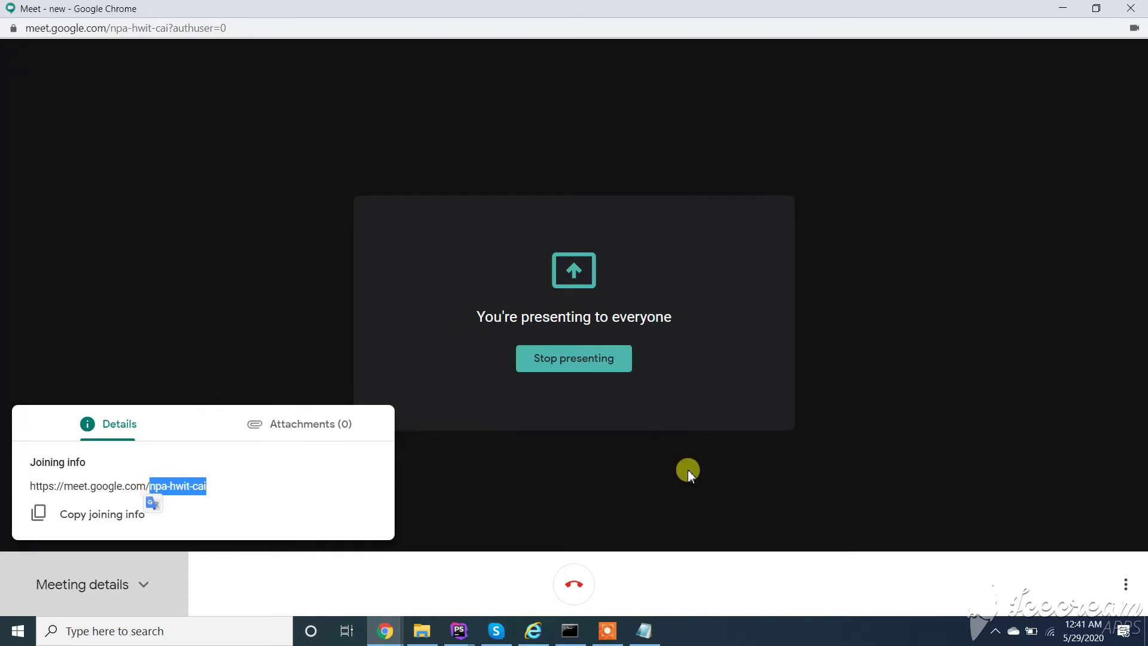
{"action": "left_click", "coordinate": [743, 396]}
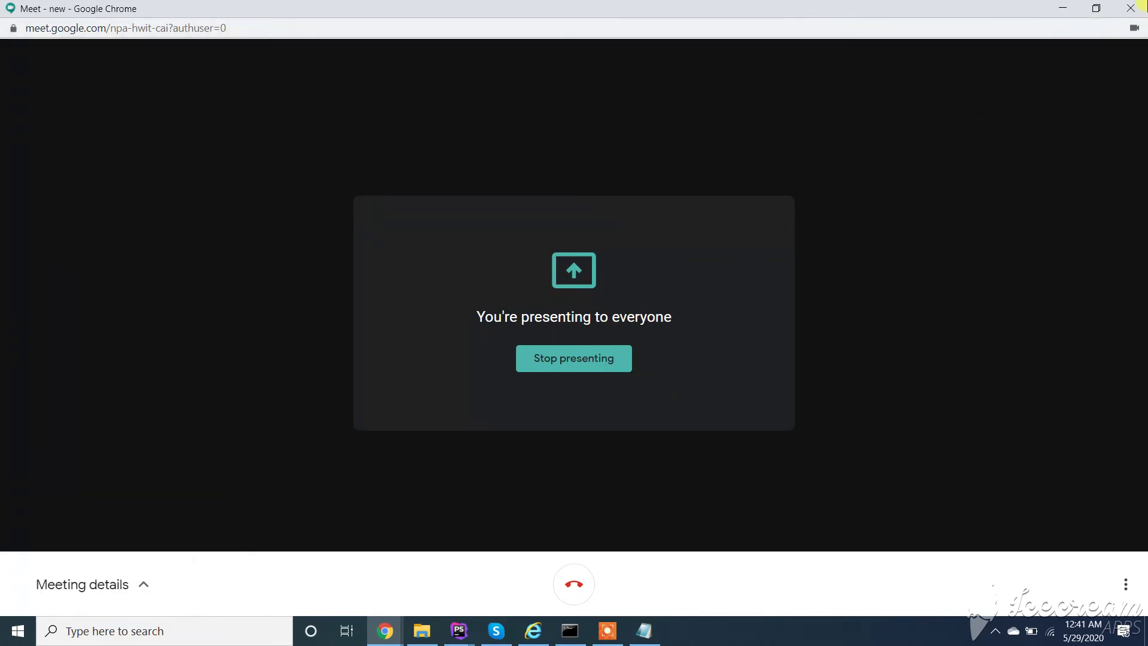
{"action": "left_click", "coordinate": [1131, 8]}
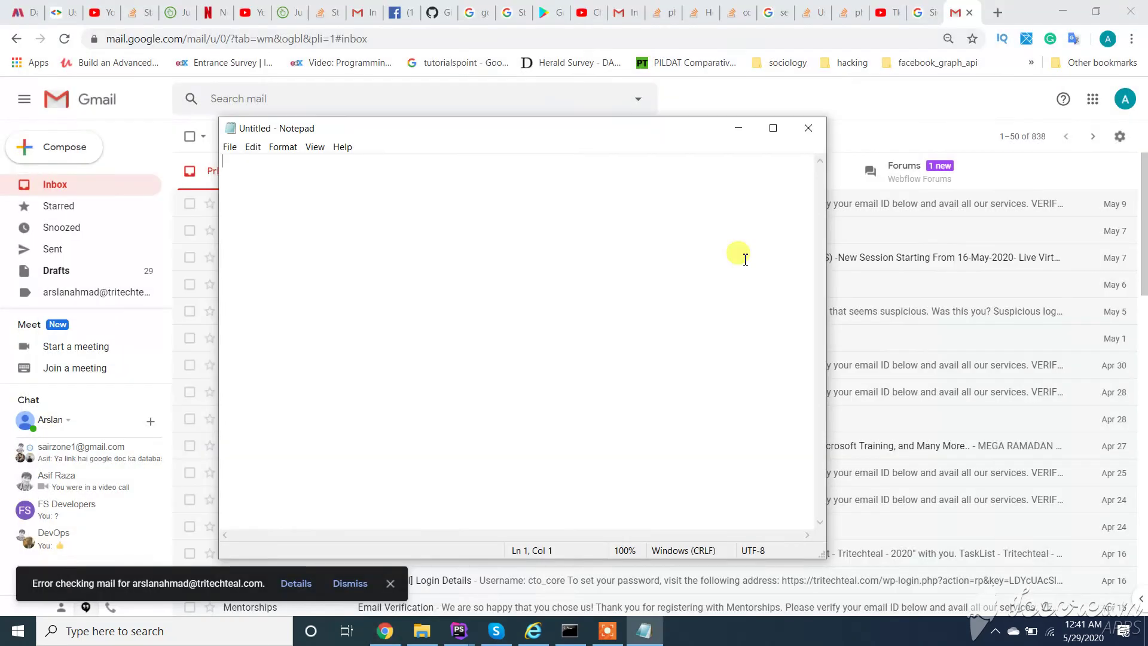
{"action": "left_click", "coordinate": [77, 367]}
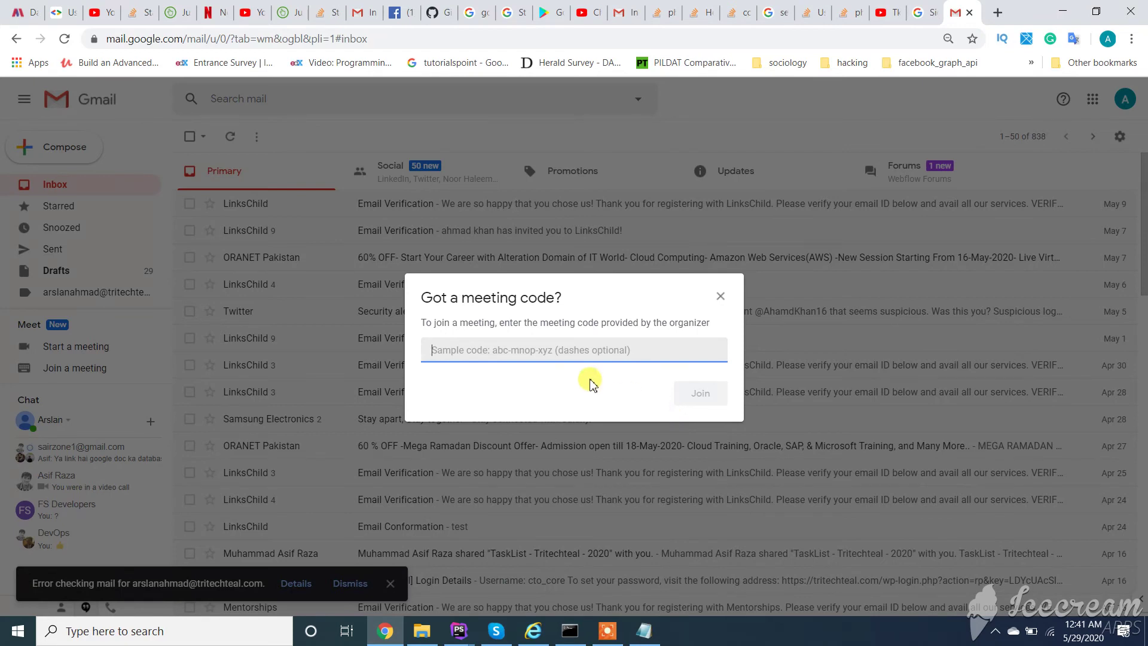
{"action": "type", "text": "g"}
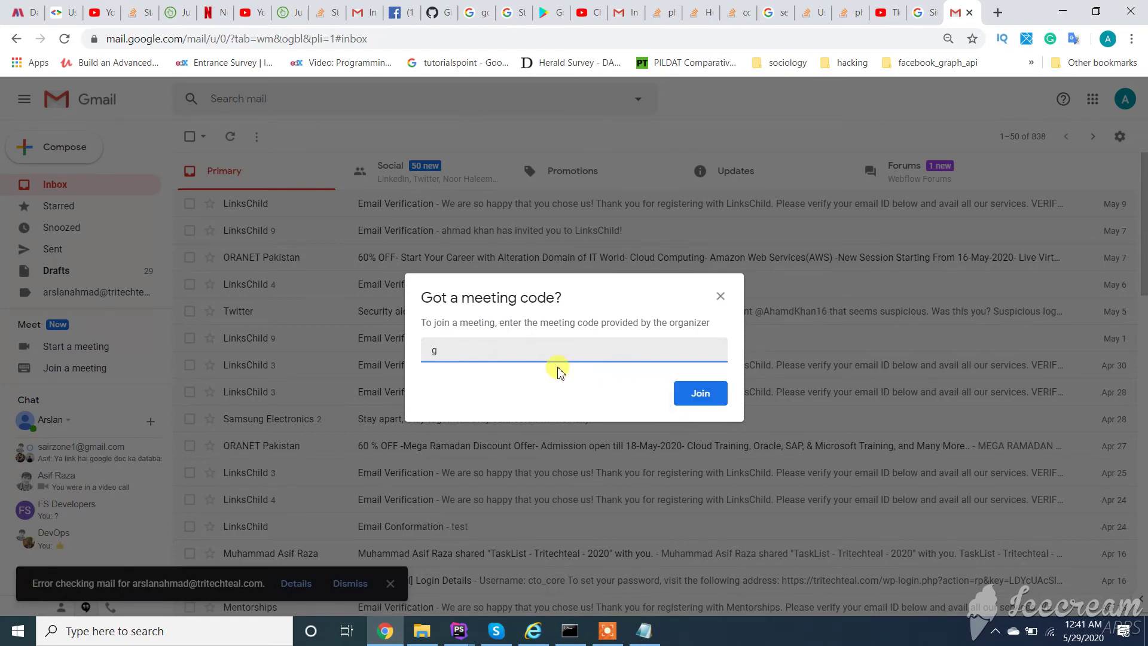
{"action": "type", "text": "rw-vpzo-xah"}
Step: Join with the code, switch the camera off, and request to be admitted with Ask to join
{"action": "left_click", "coordinate": [712, 395]}
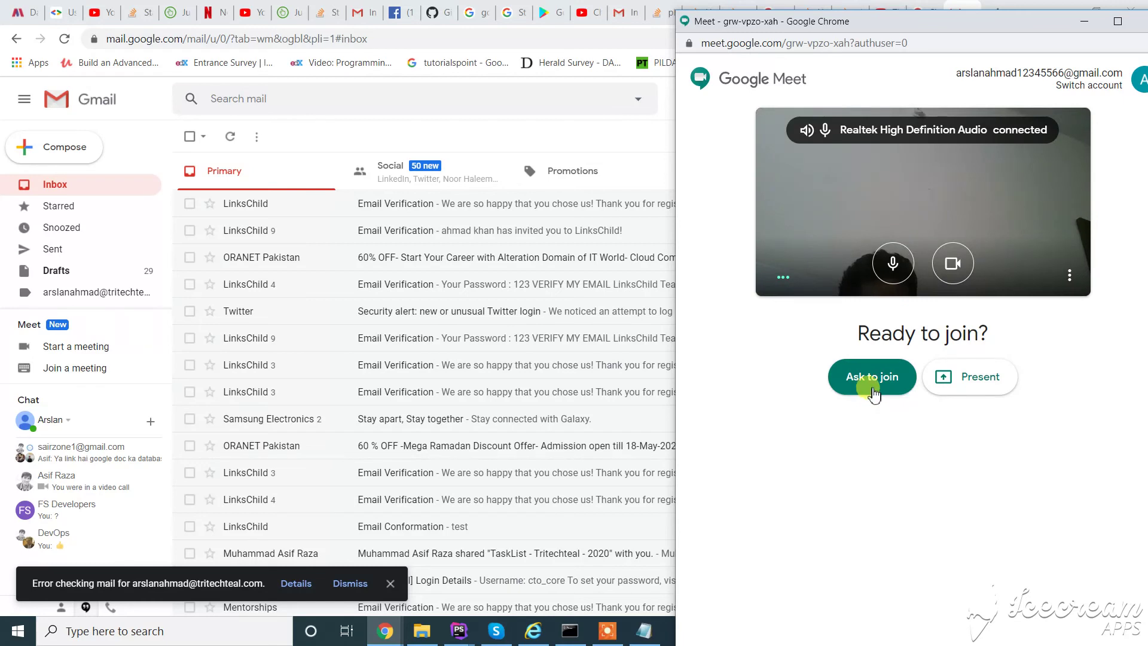
{"action": "left_click", "coordinate": [953, 263]}
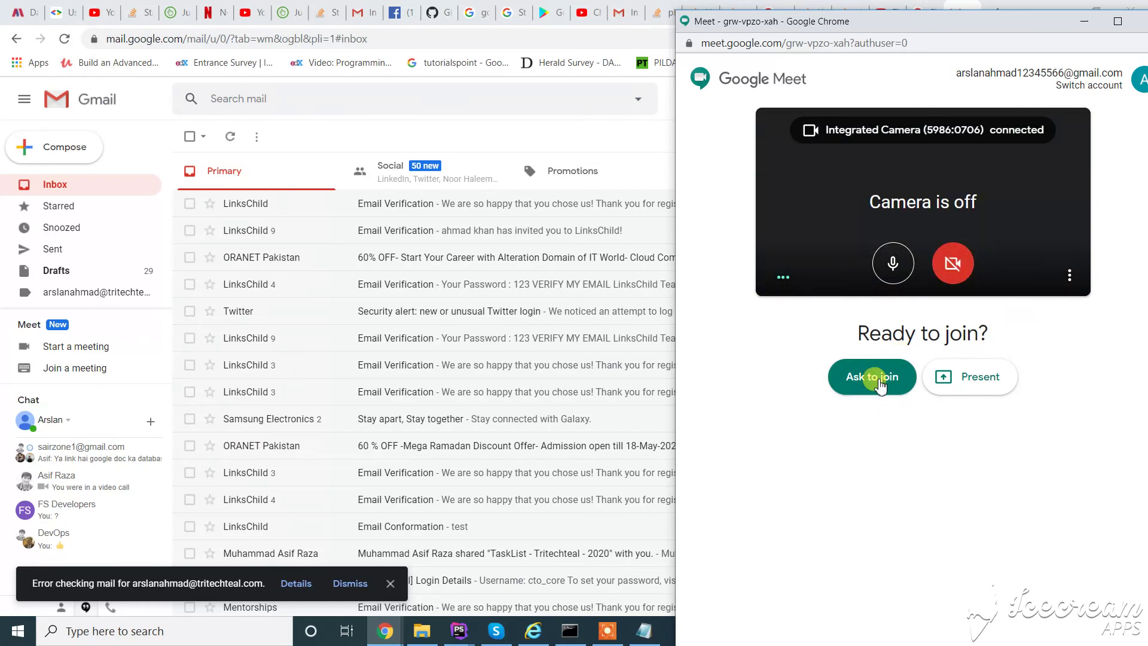
{"action": "left_click", "coordinate": [881, 380]}
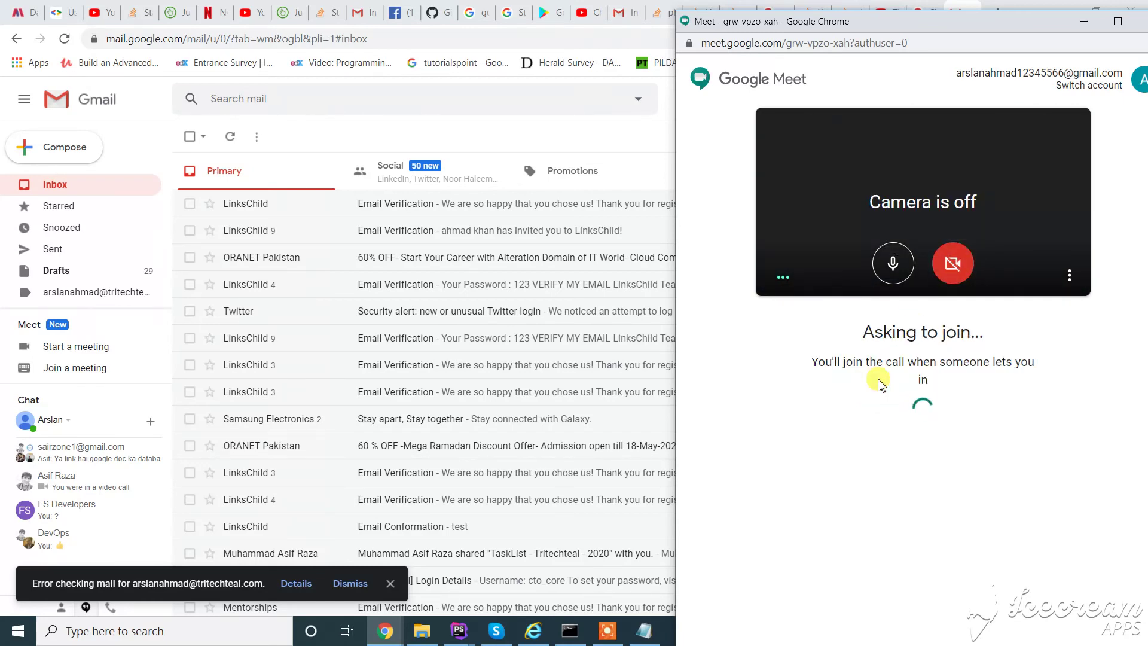